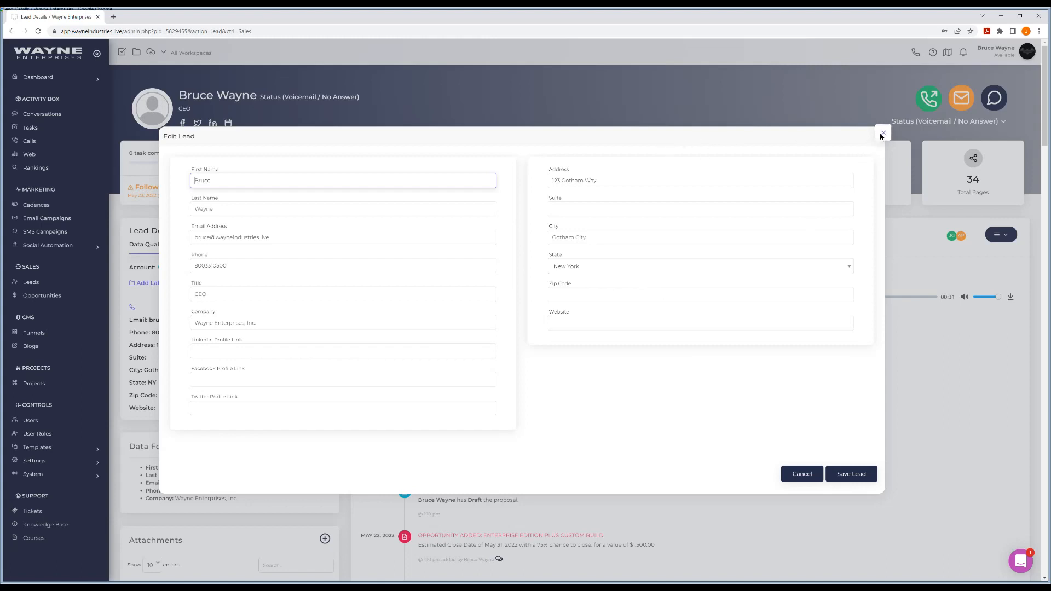
- Close the Edit Lead form without saving and open the Data Fields templates page
click(884, 133)
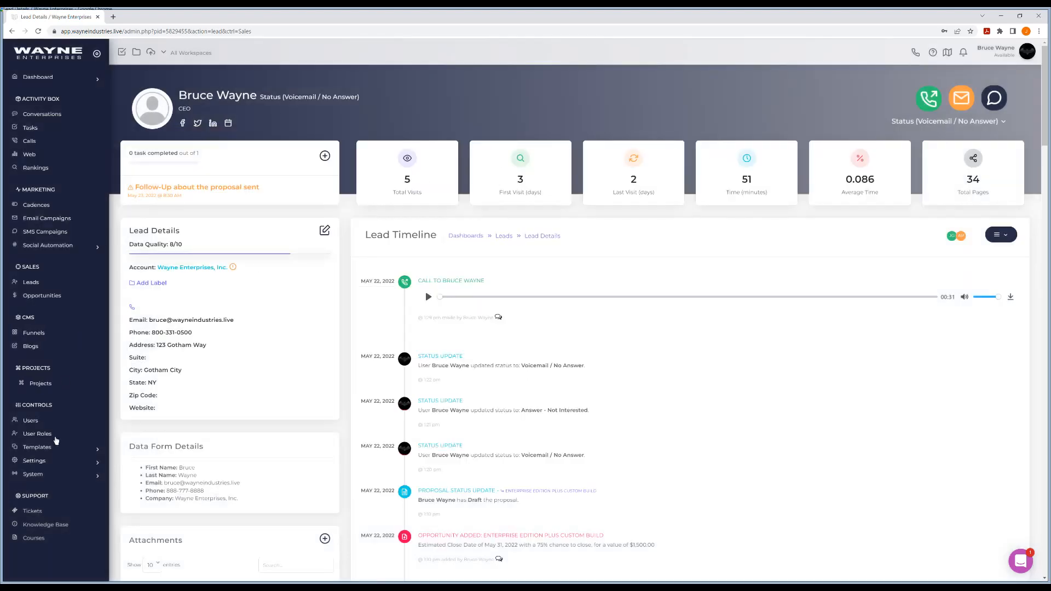
click(50, 449)
scroll(52, 435, down, 1)
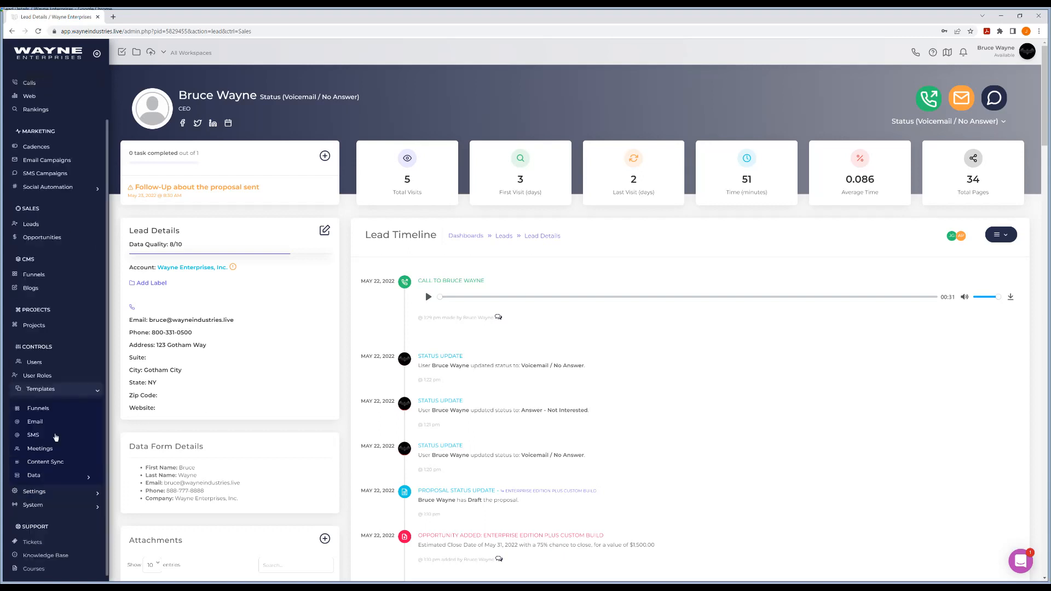
click(44, 476)
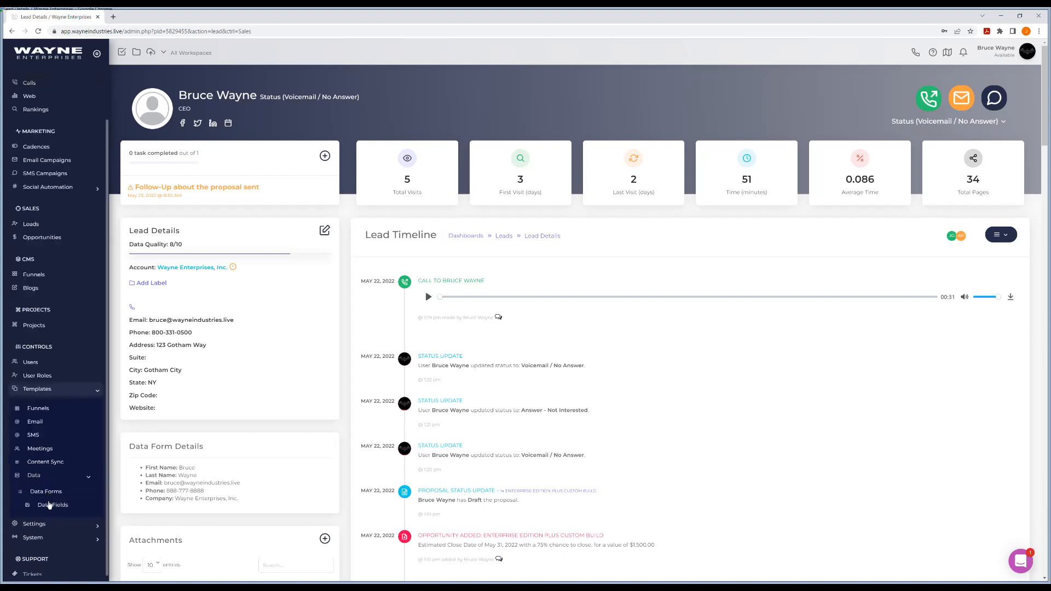
click(49, 503)
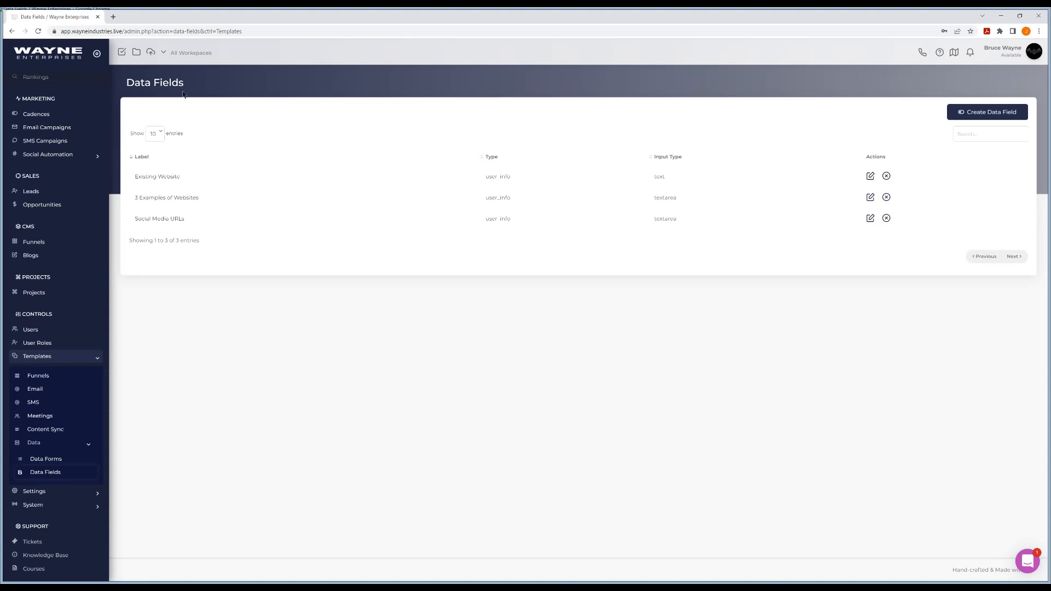
- Start a new data field named GMB Profile and set its type to Leads
click(967, 113)
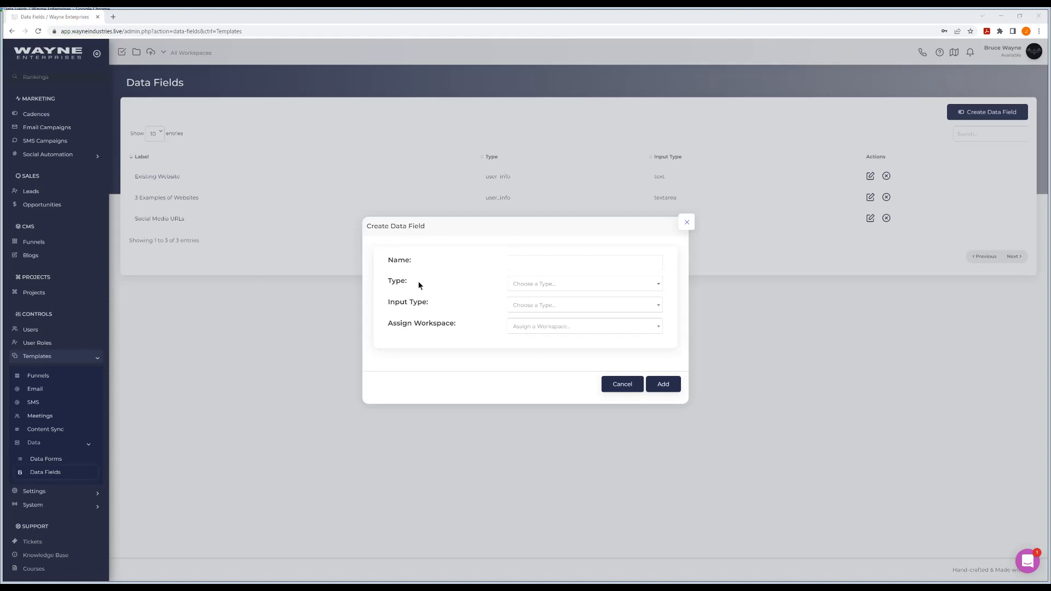
click(526, 265)
text(GMB Profile)
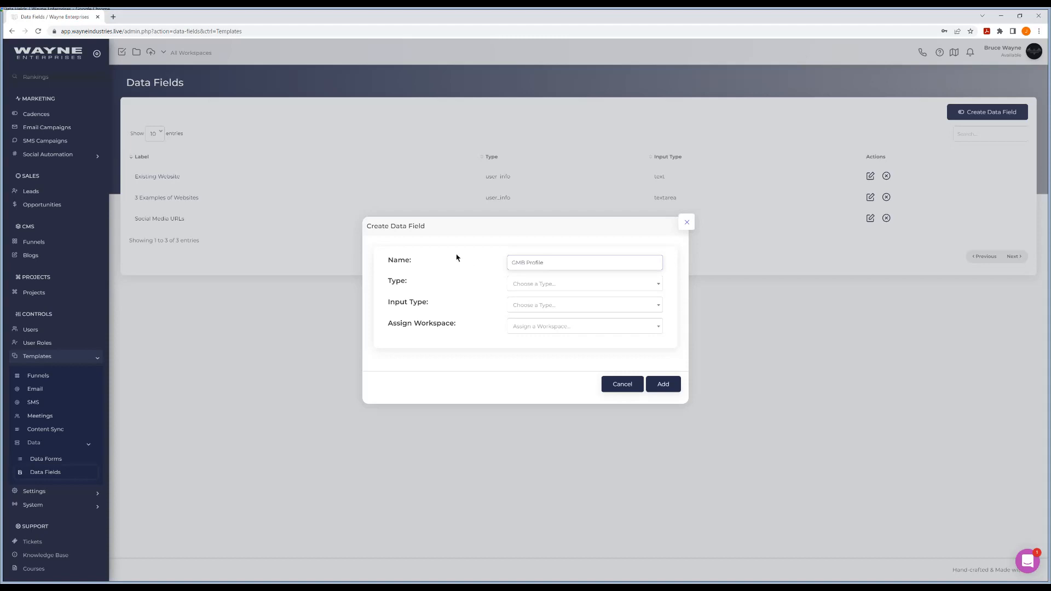
click(536, 287)
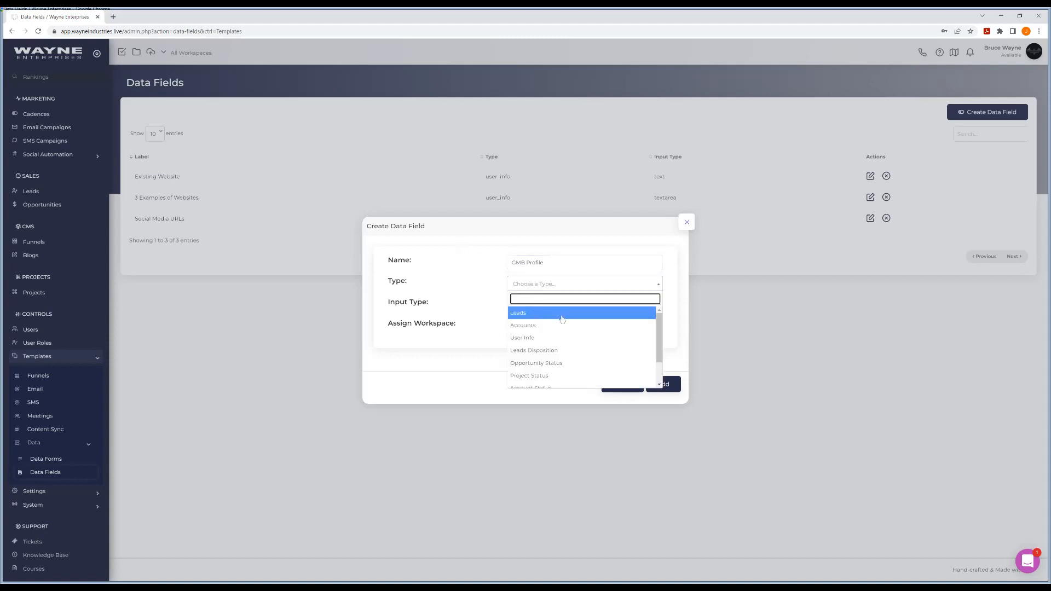
scroll(562, 320, down, 1)
scroll(562, 319, up, 2)
click(527, 315)
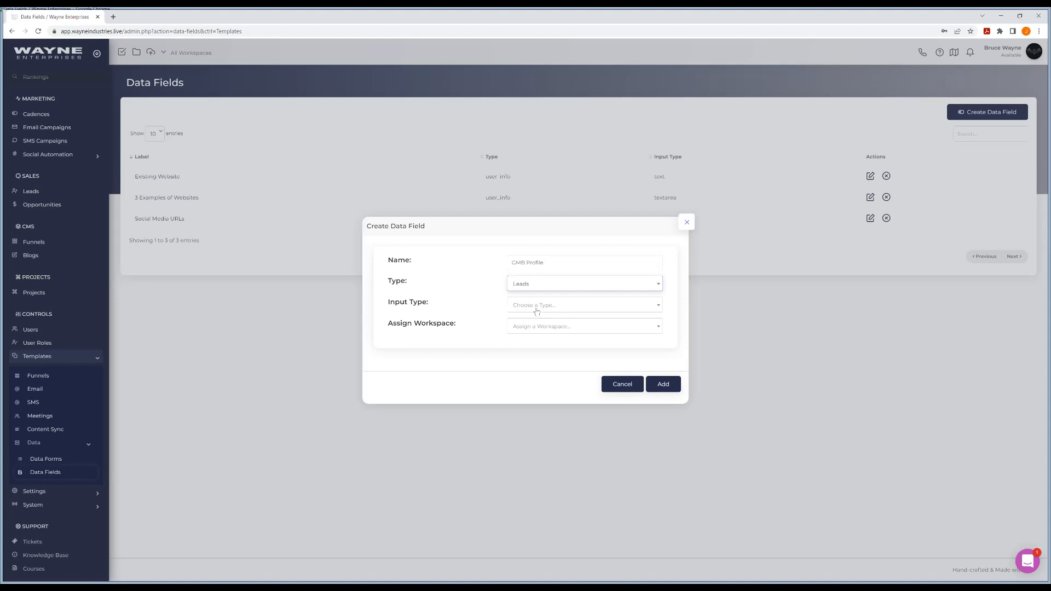
- Set the new field's input type to Text Input and add the field without assigning a workspace
click(536, 311)
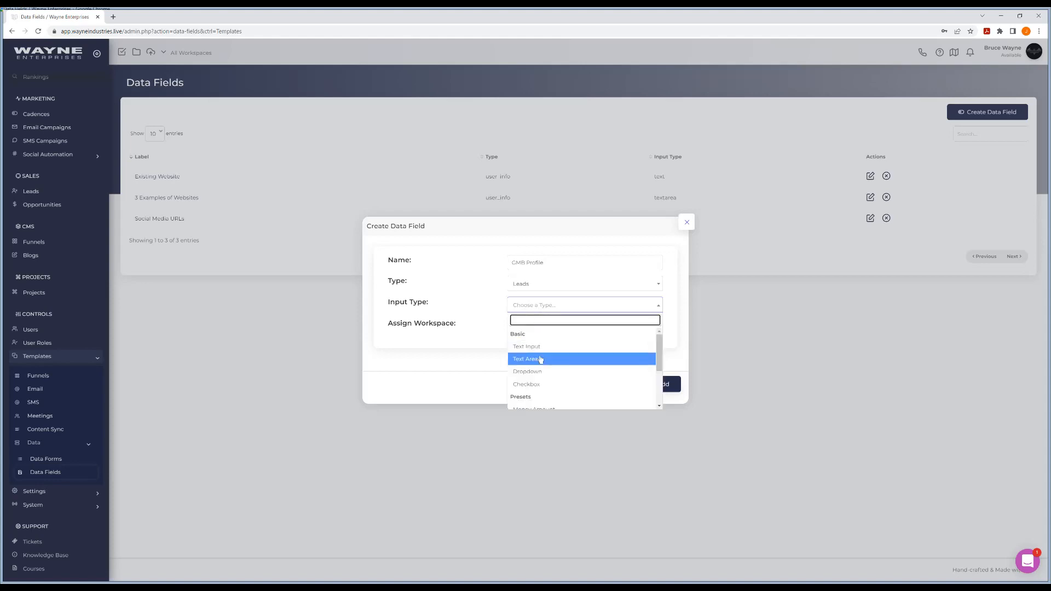
scroll(550, 361, down, 3)
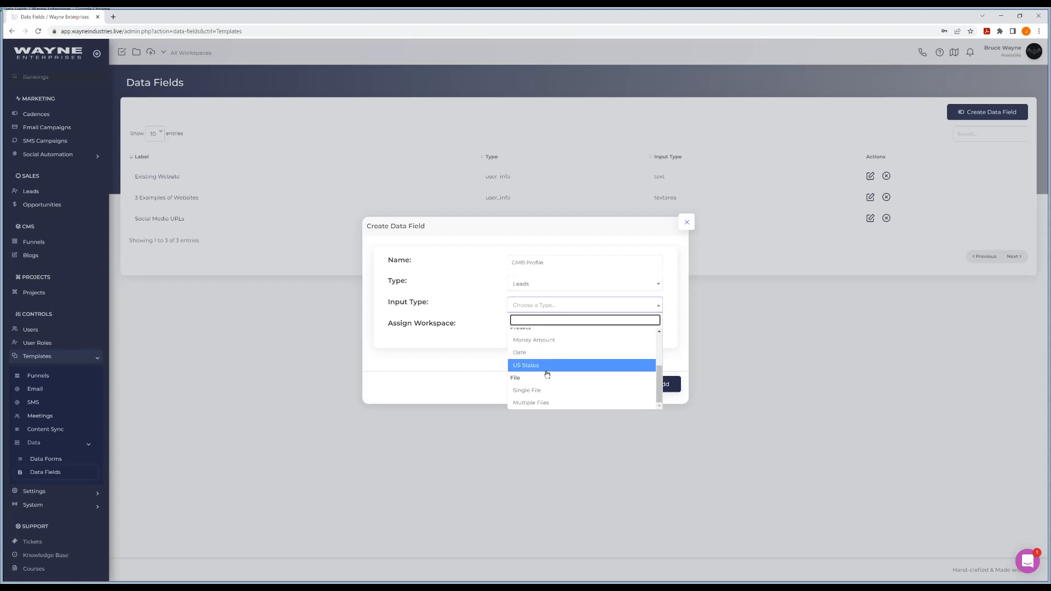
scroll(546, 374, up, 5)
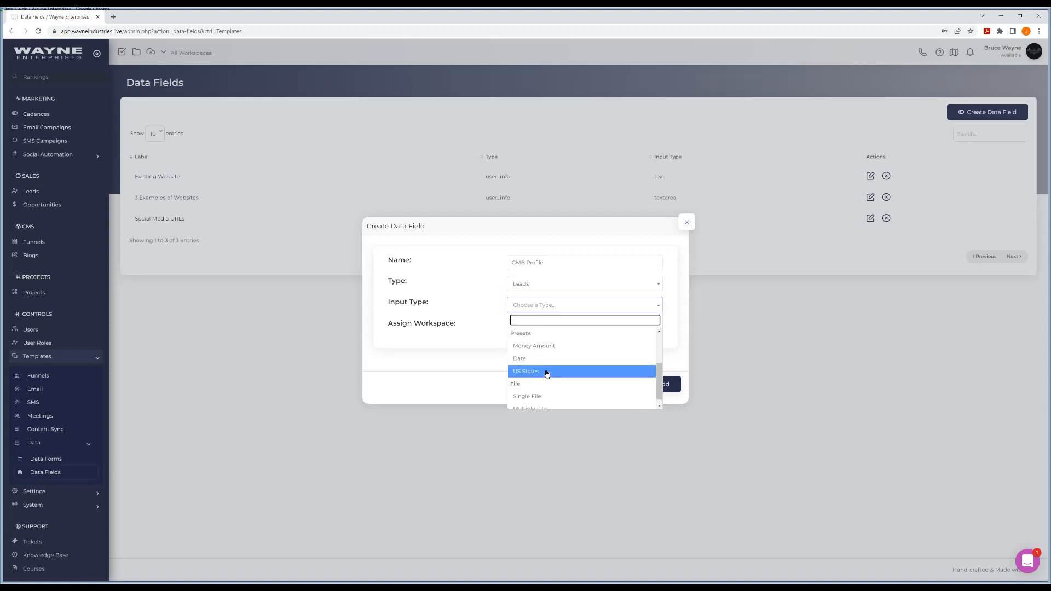
click(538, 351)
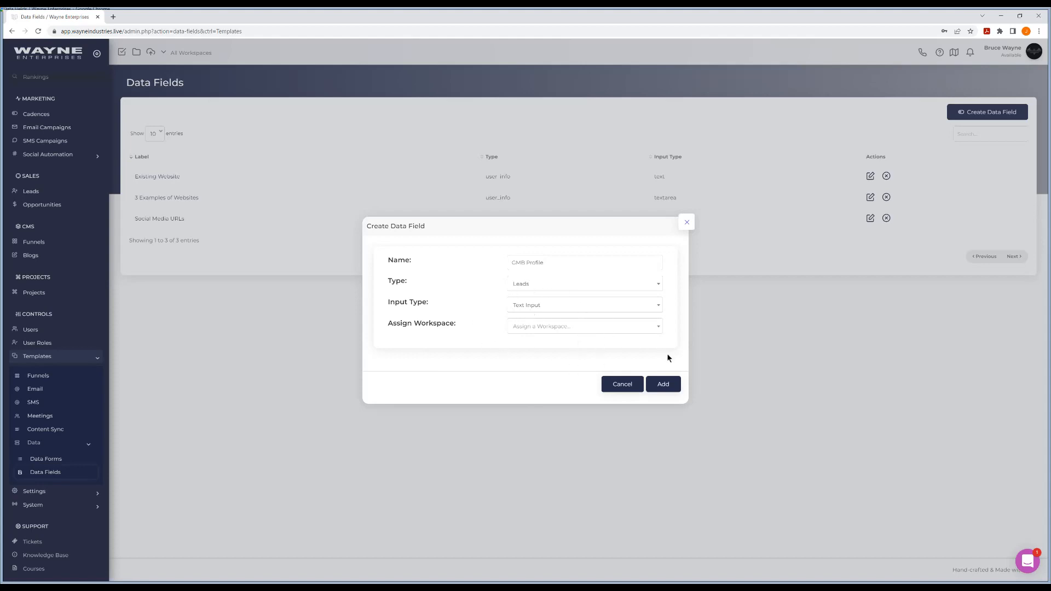
click(669, 385)
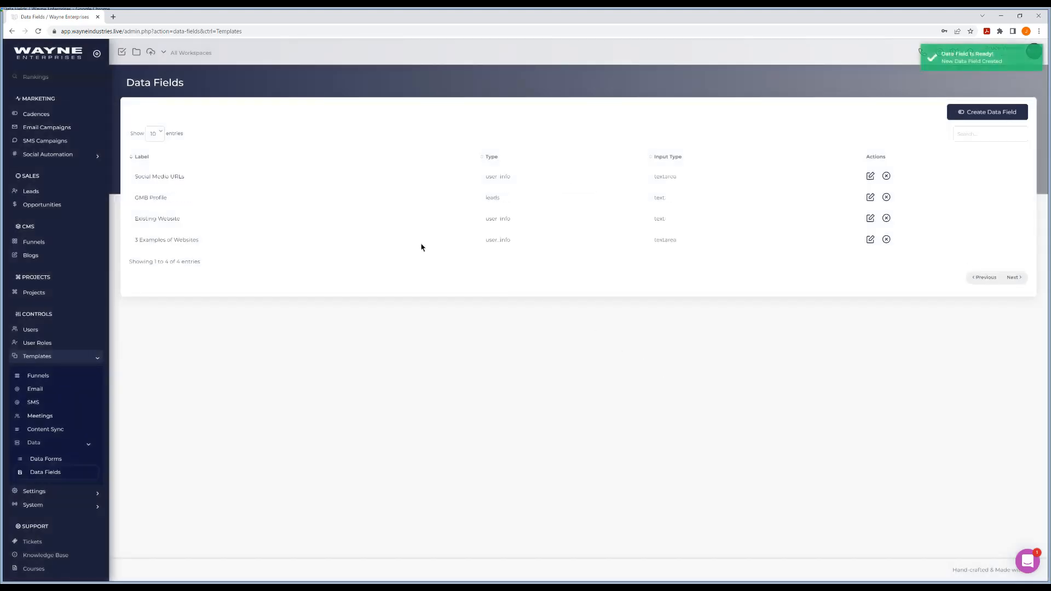
- Assign the GMB Profile field to the Additional Details group and grant access to the Support User Role
click(157, 202)
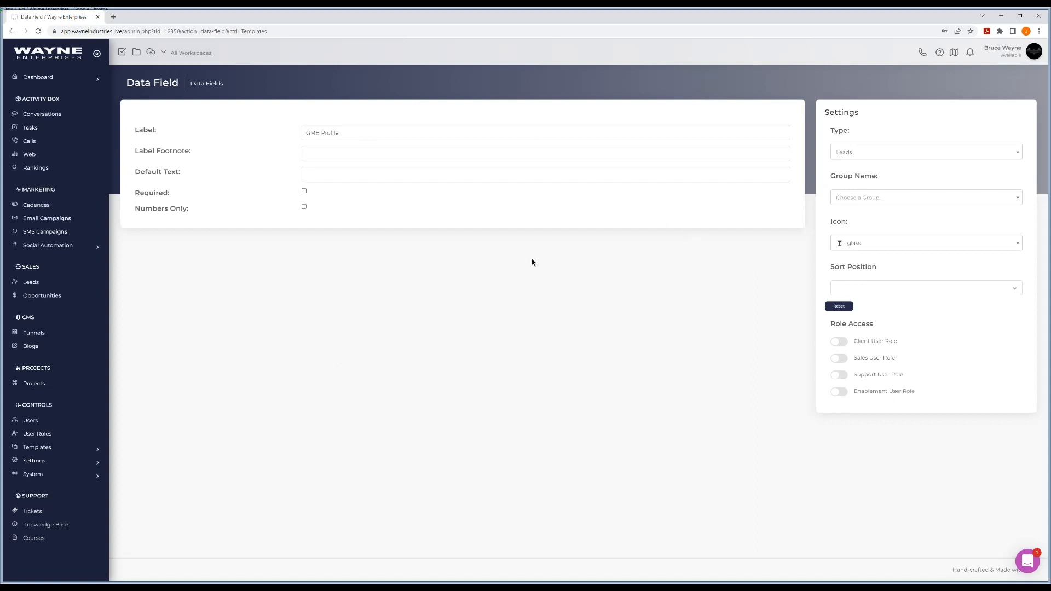
click(868, 201)
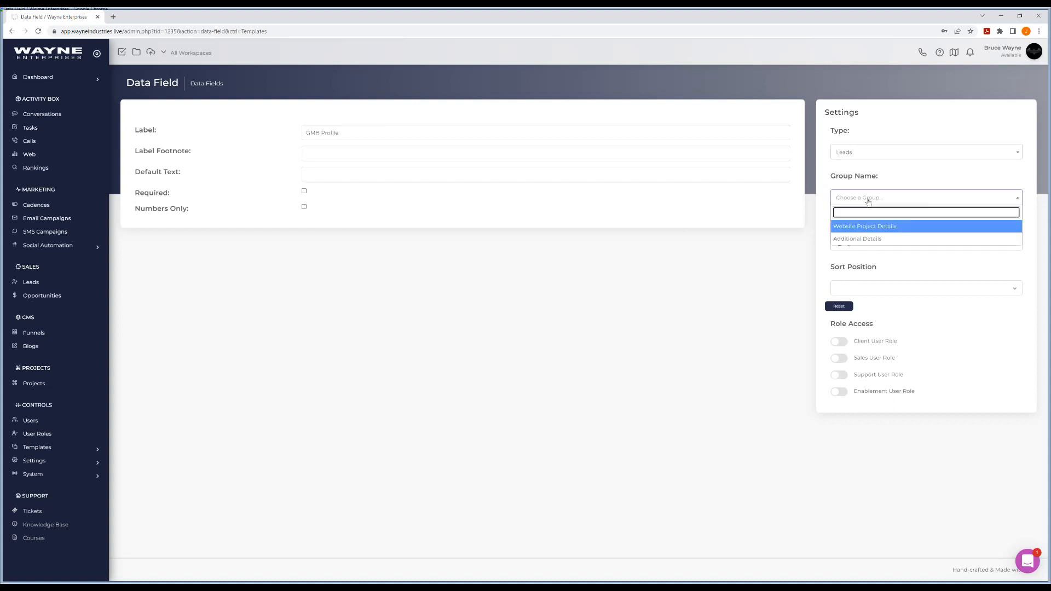
click(858, 239)
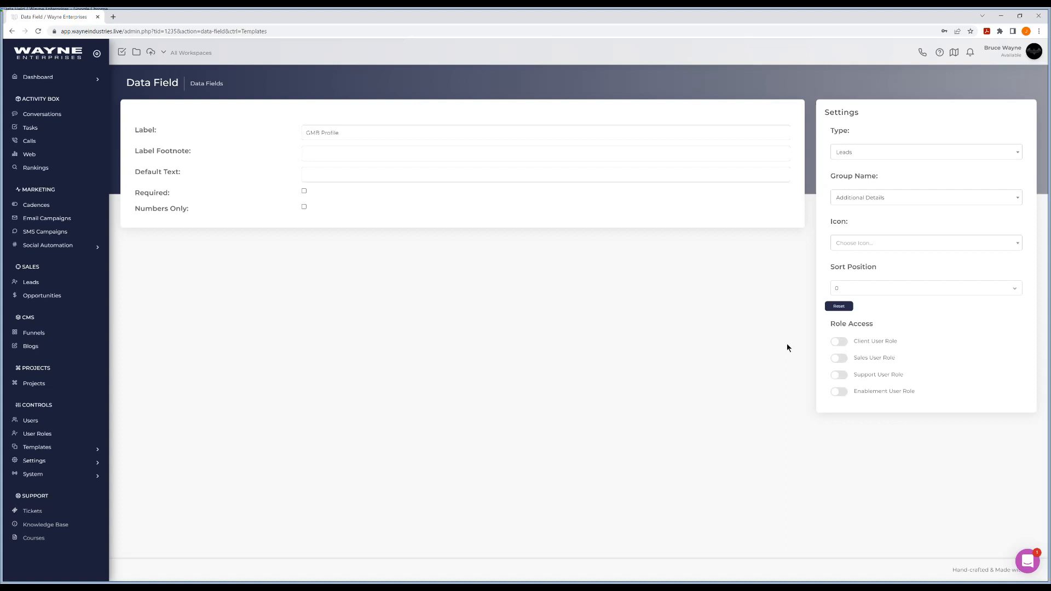
click(844, 377)
- Create another data field named Current CMS with type Leads and input type Text Input
click(209, 85)
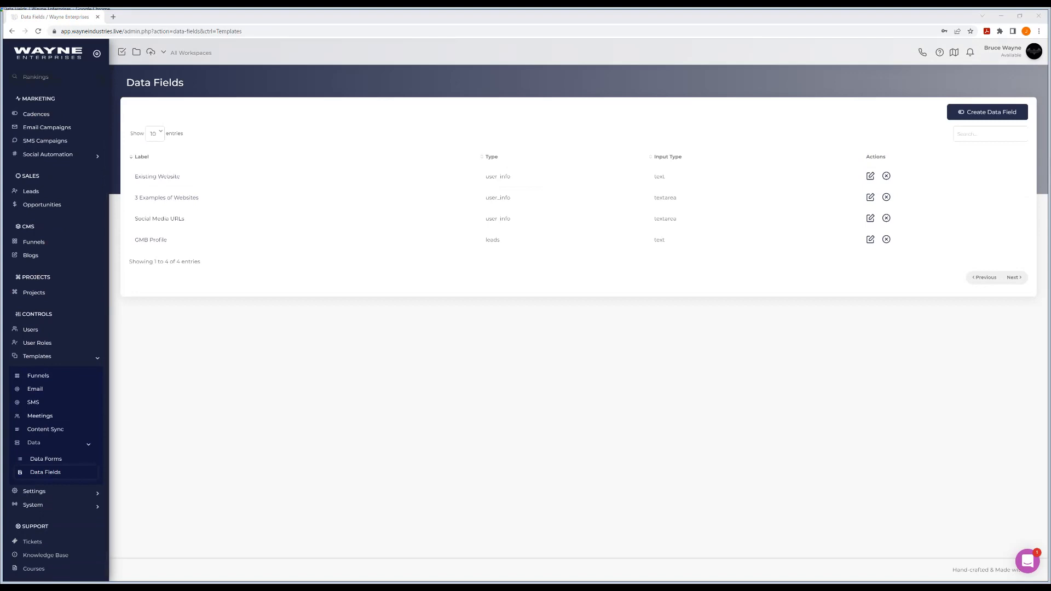
click(983, 111)
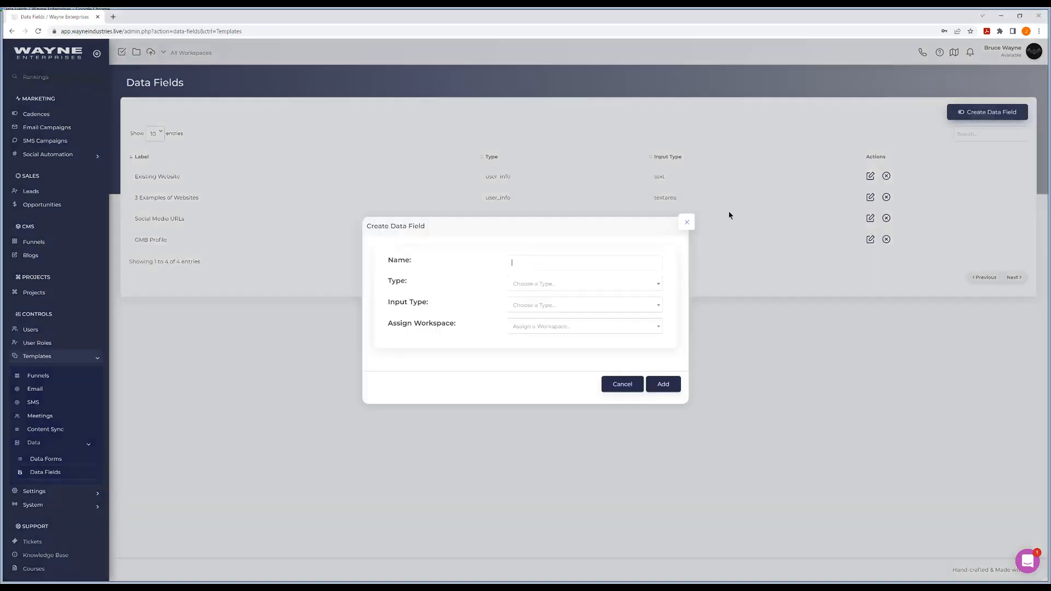
click(553, 285)
click(536, 309)
click(544, 311)
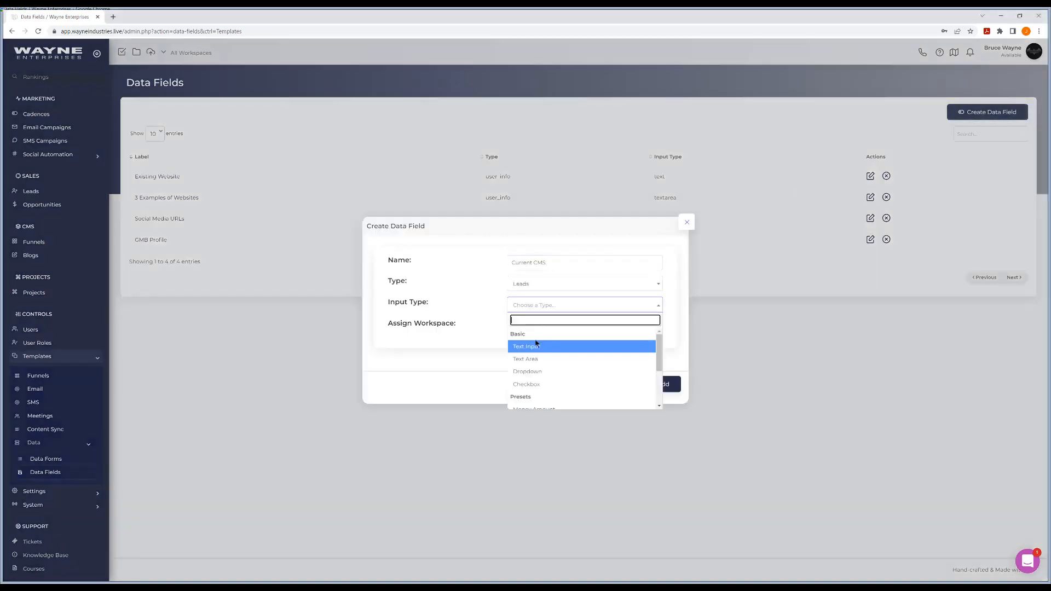
click(536, 344)
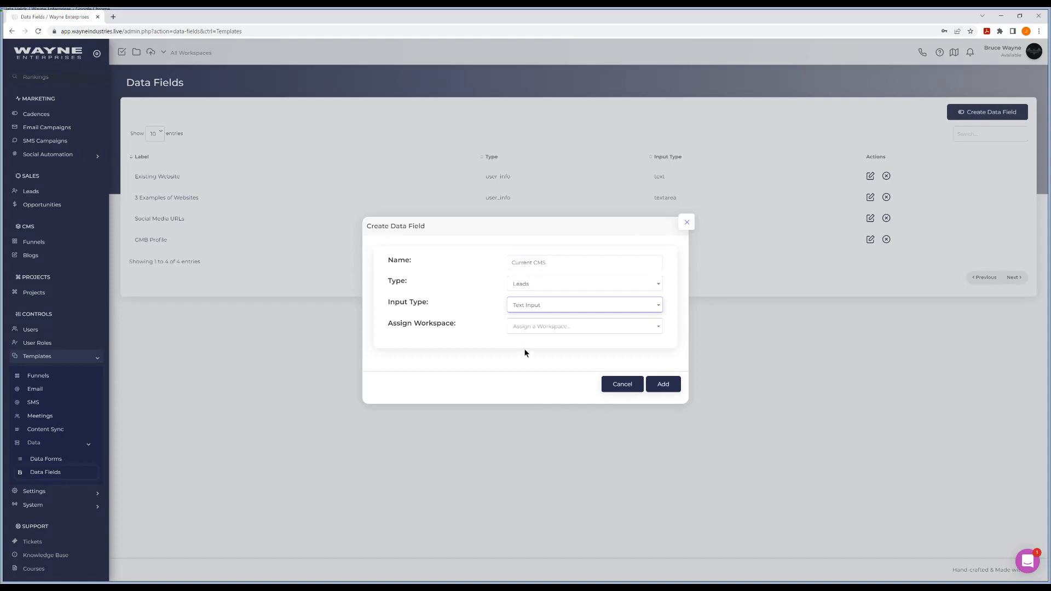
click(663, 384)
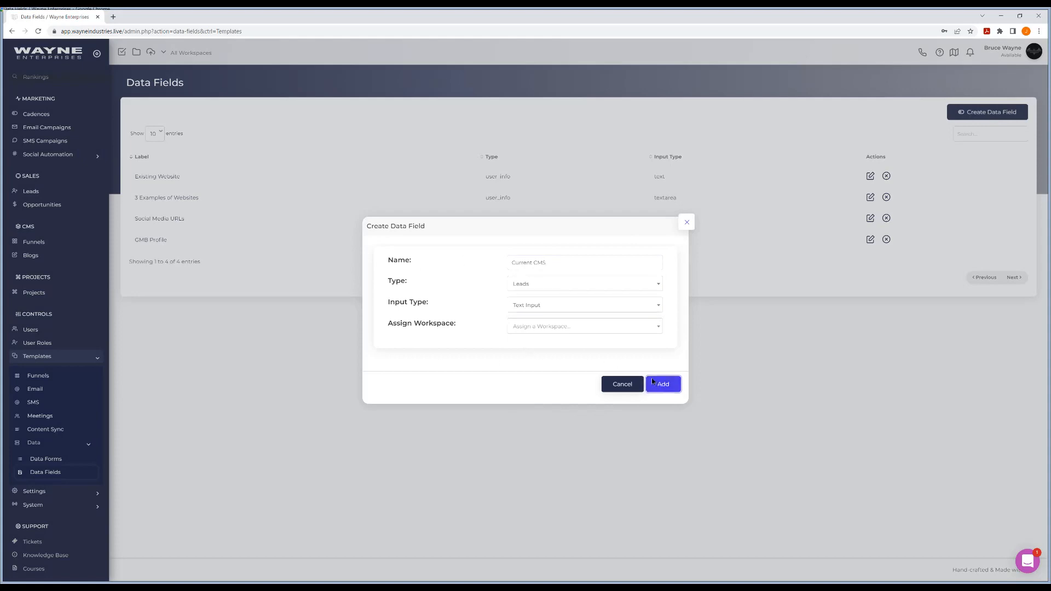
- Assign the Current CMS field to the Additional Details group and grant access to the Support User Role
click(156, 241)
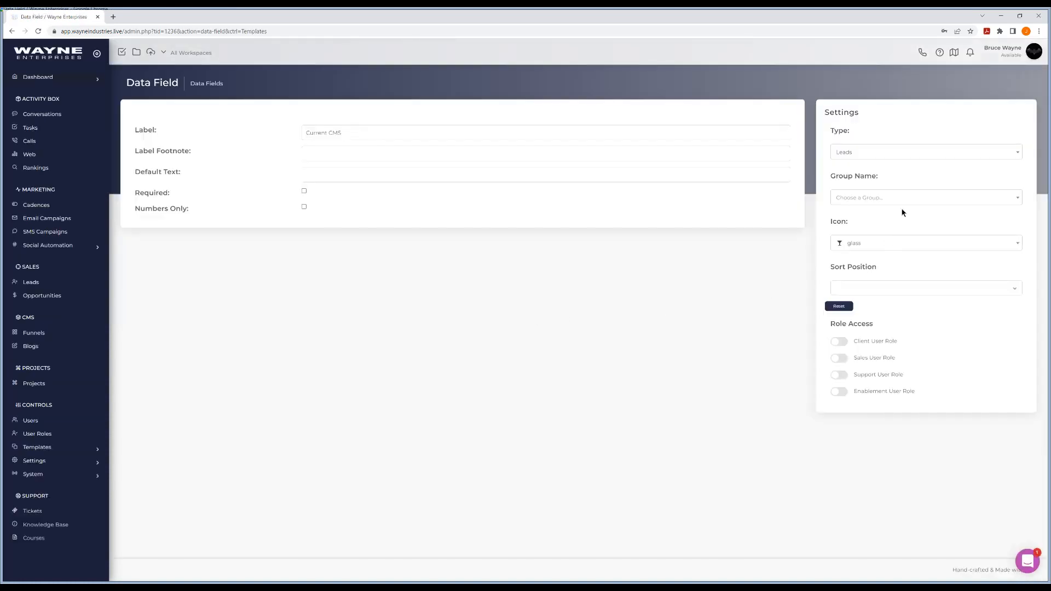
click(904, 199)
click(868, 240)
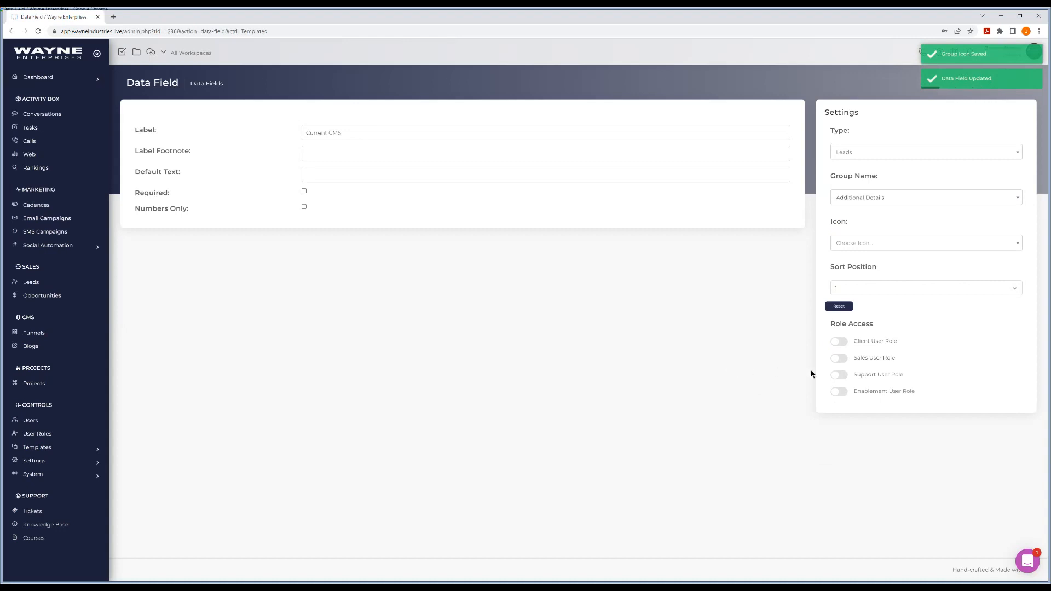
click(839, 375)
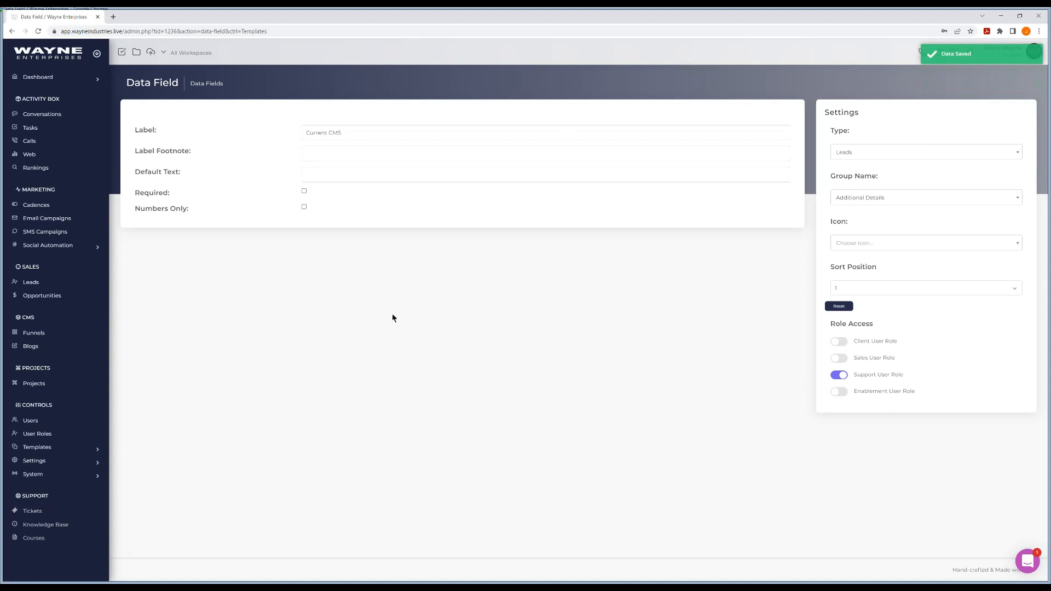
- Switch to the account of the user with the Support User Role and open the first listed lead's edit form to check its fields
click(38, 420)
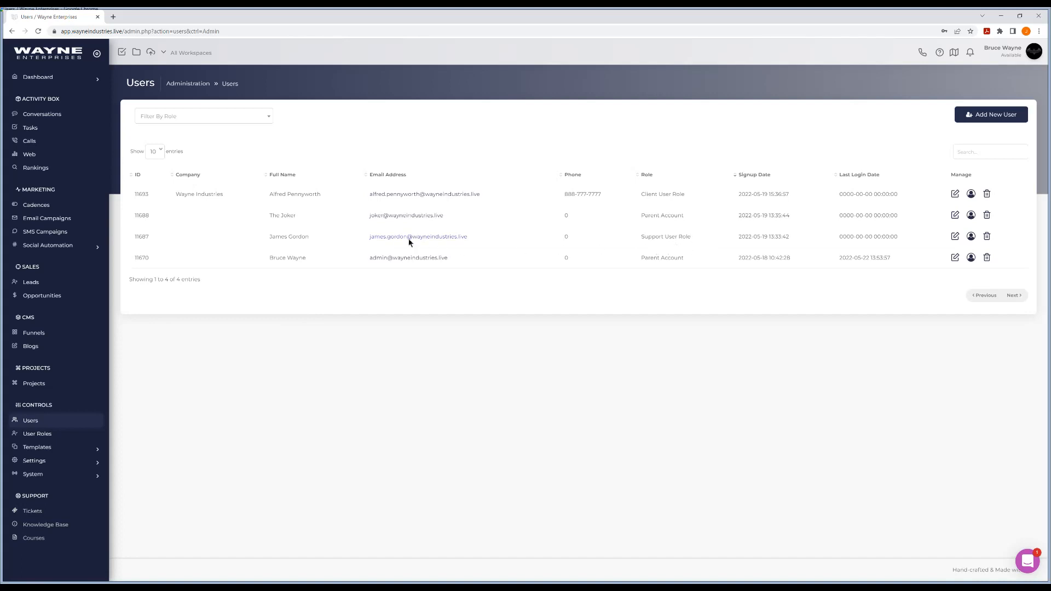
click(388, 237)
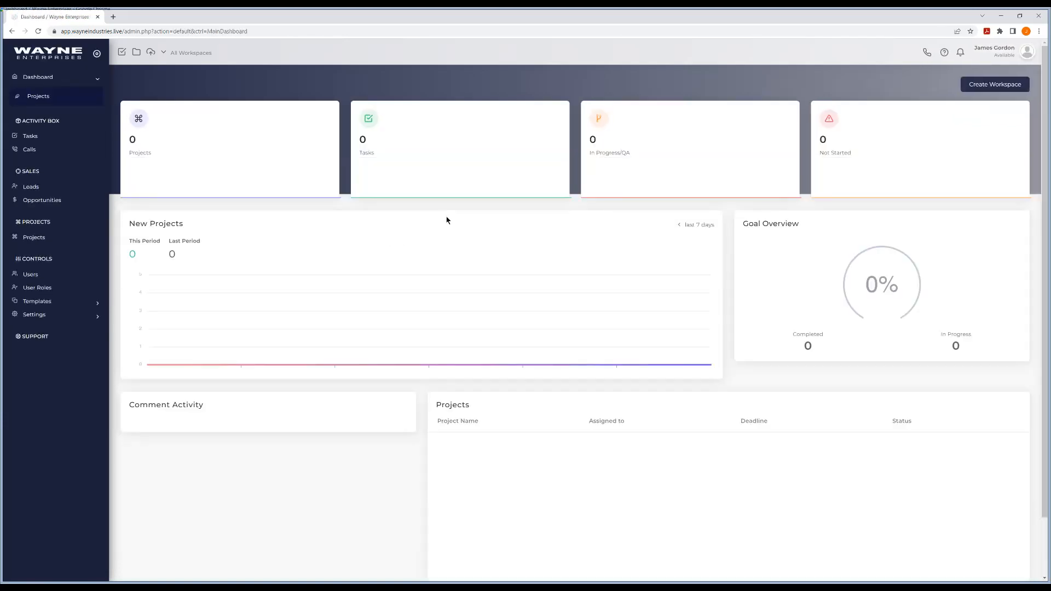
click(40, 186)
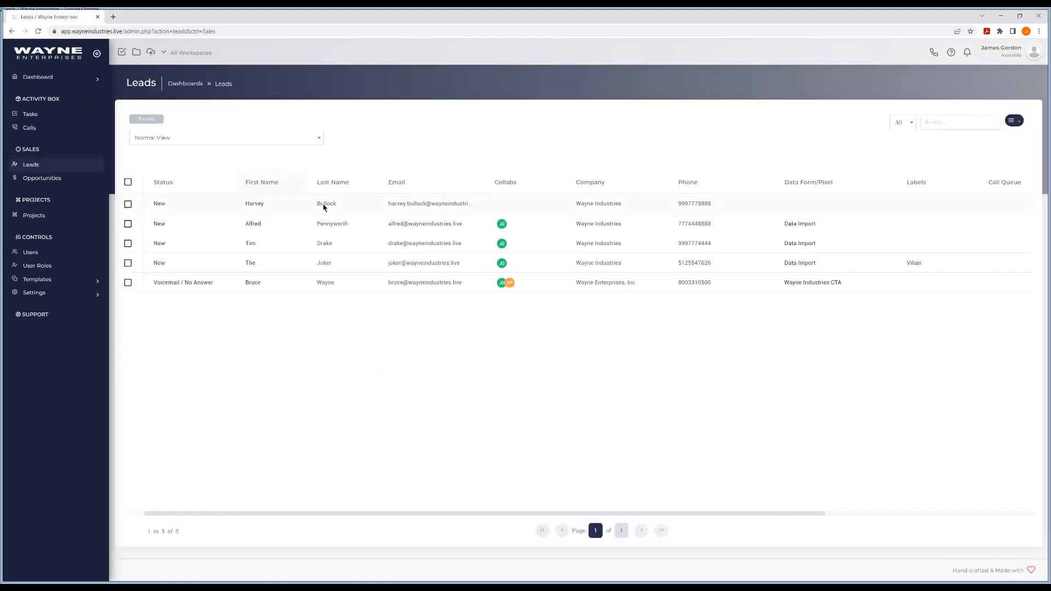
click(255, 204)
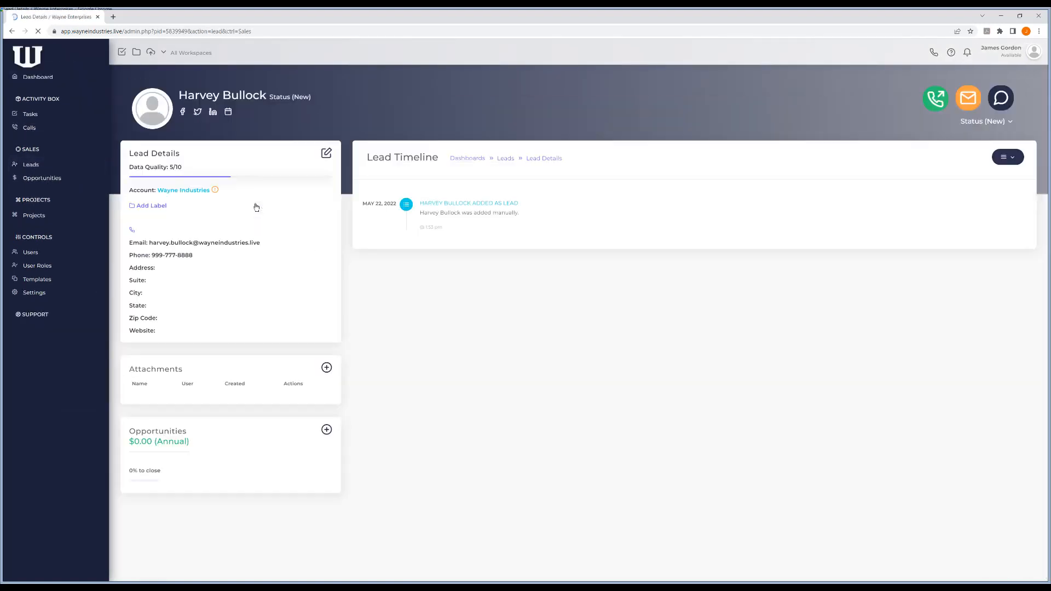
click(325, 154)
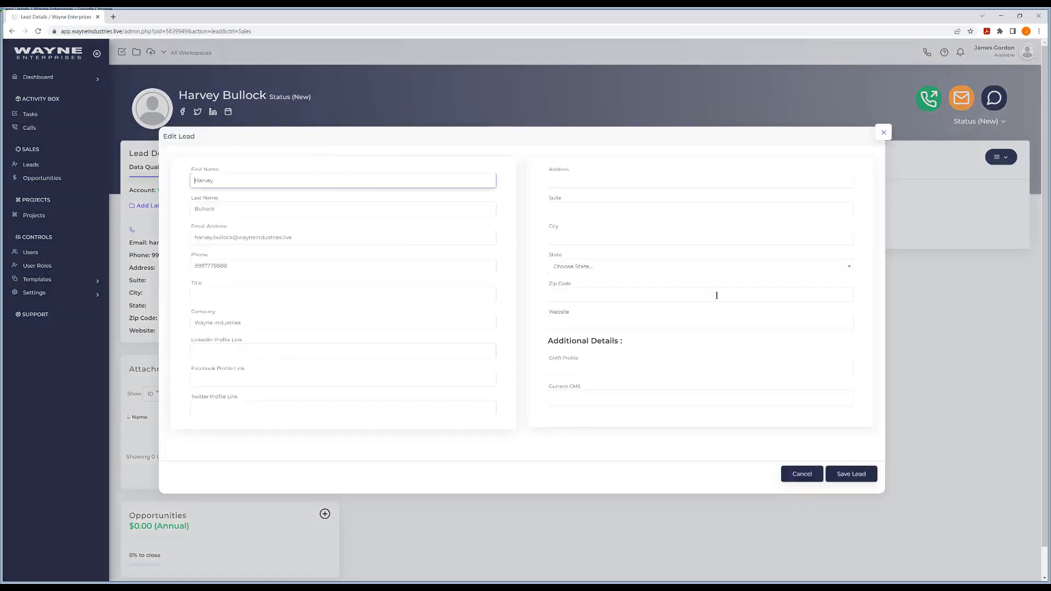